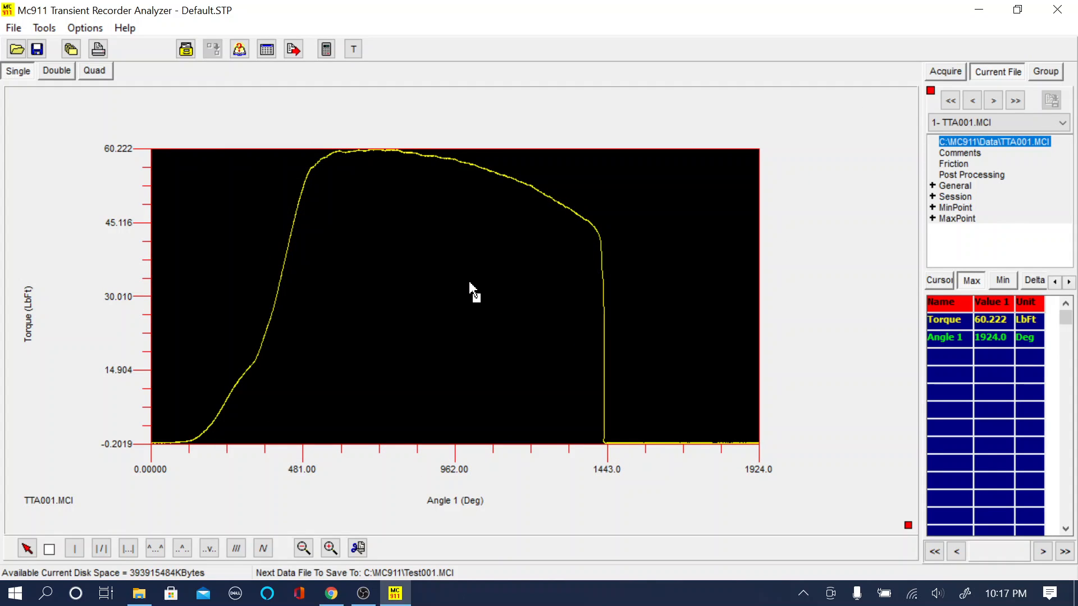
# Step: Open the graph setup, set the graph type to Grouped, and select TTA005.MCI in the grouped files list
pyautogui.rightClick(416, 280)
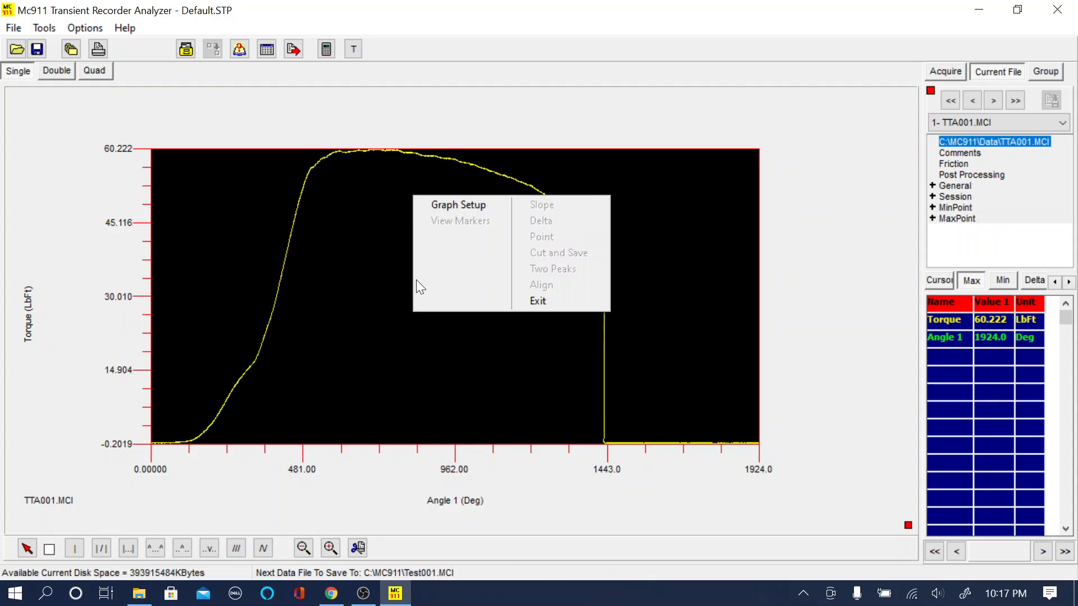
pyautogui.click(458, 206)
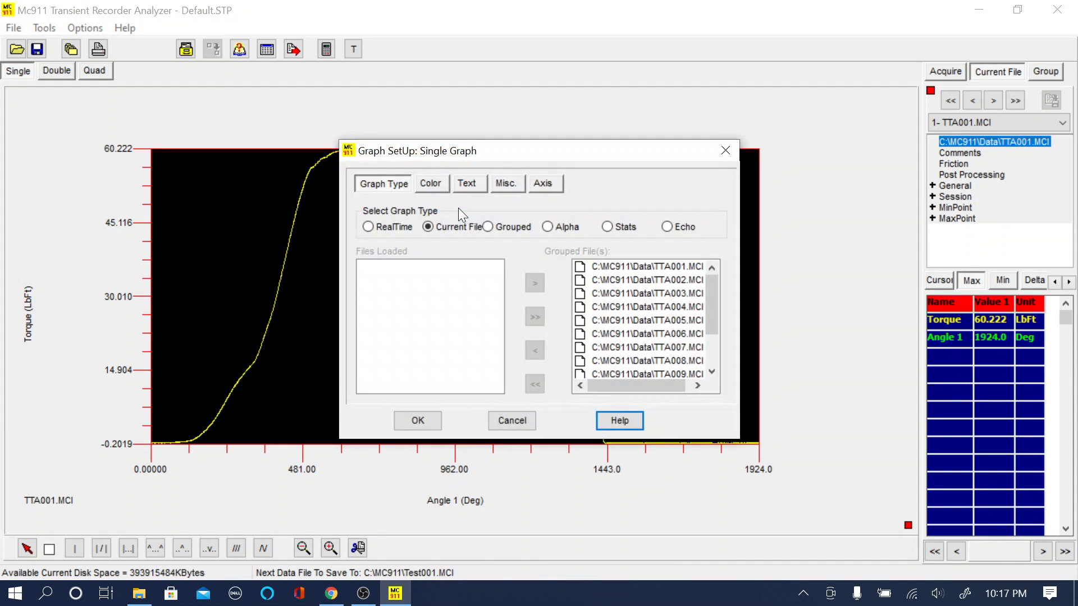
pyautogui.click(488, 227)
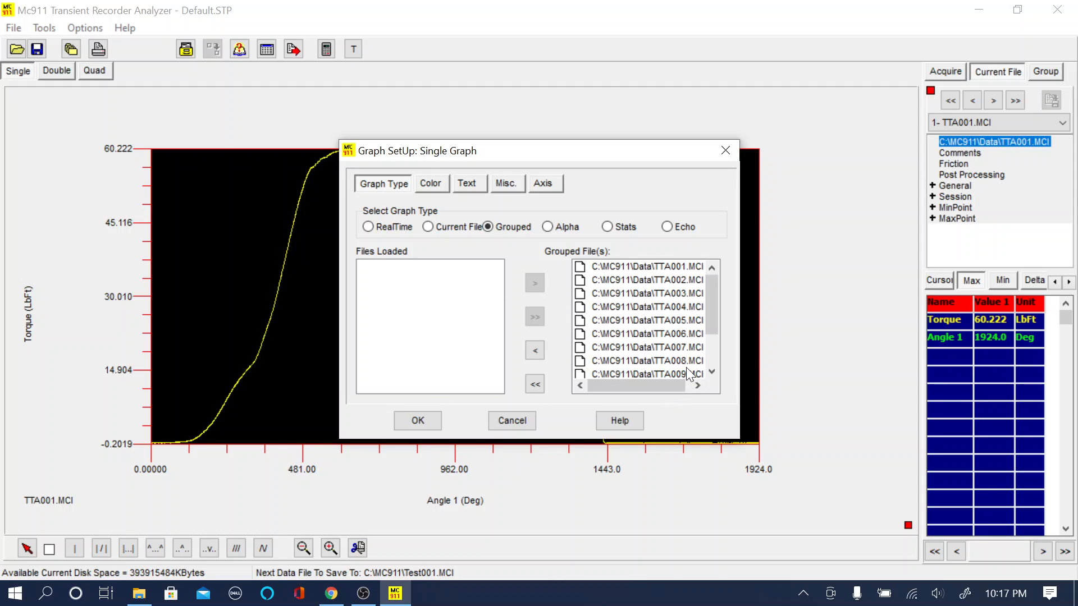
pyautogui.moveTo(715, 307)
pyautogui.mouseDown()
pyautogui.moveTo(713, 347)
pyautogui.moveTo(706, 288)
pyautogui.mouseUp()
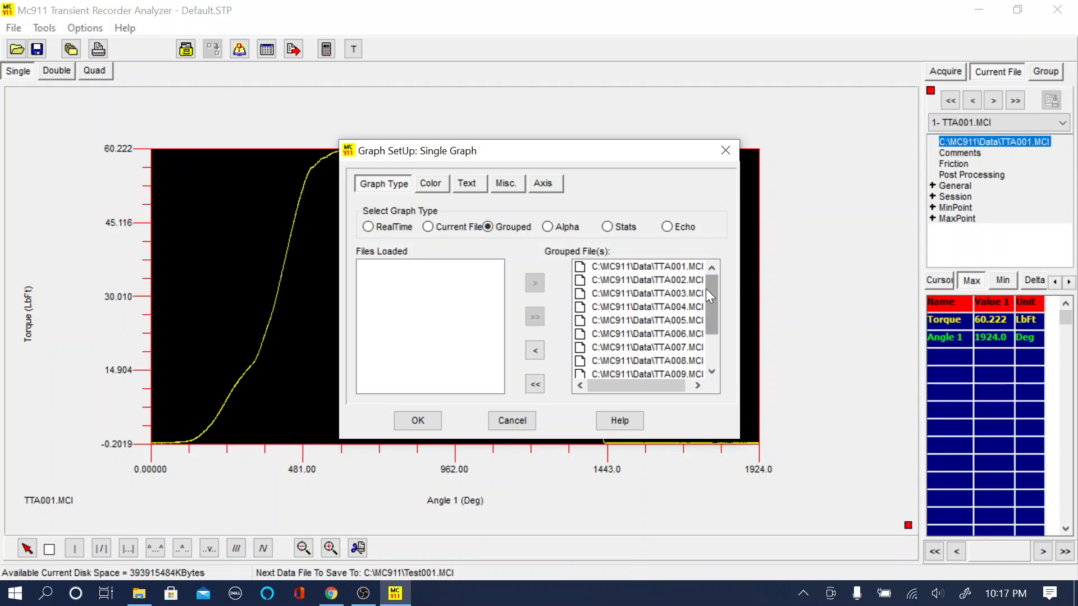
pyautogui.click(637, 323)
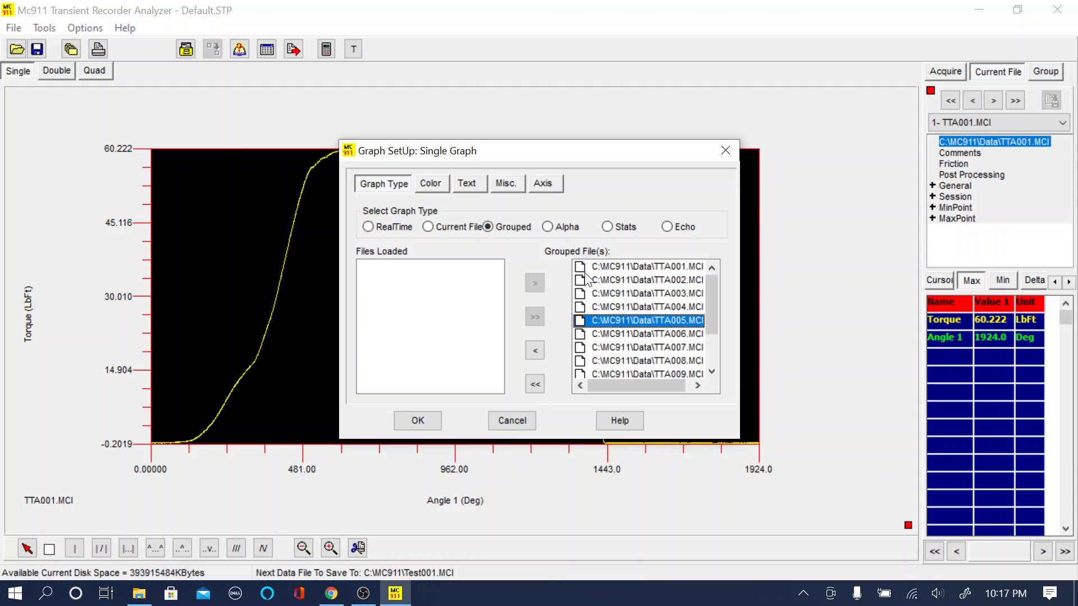
# Step: Try to enable Cut Off Data After Peak on the X axis and apply the graph setup
pyautogui.click(543, 185)
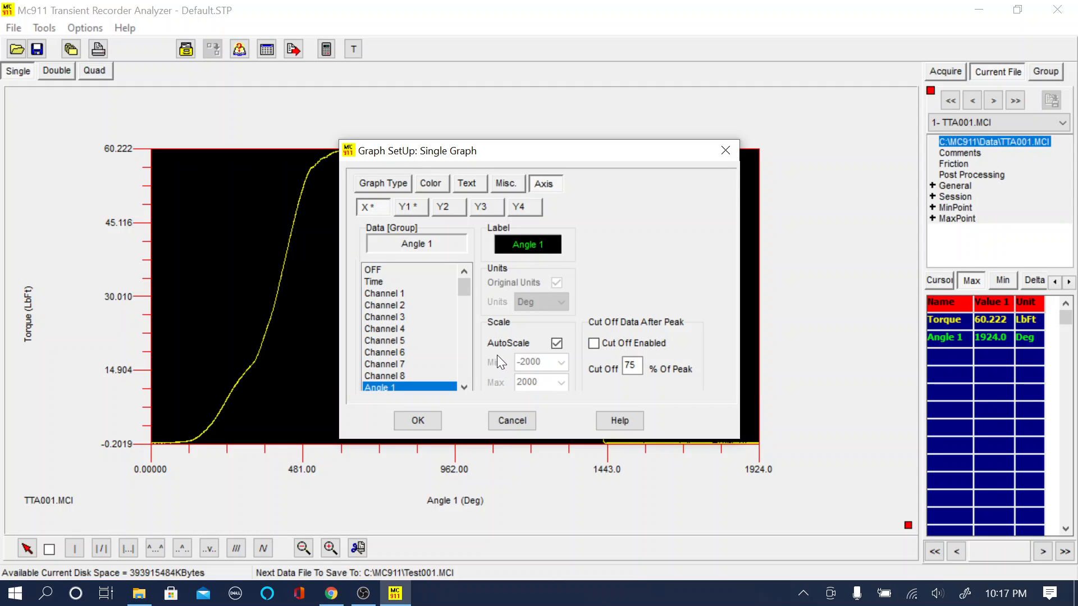
pyautogui.moveTo(543, 149); pyautogui.dragTo(782, 150)
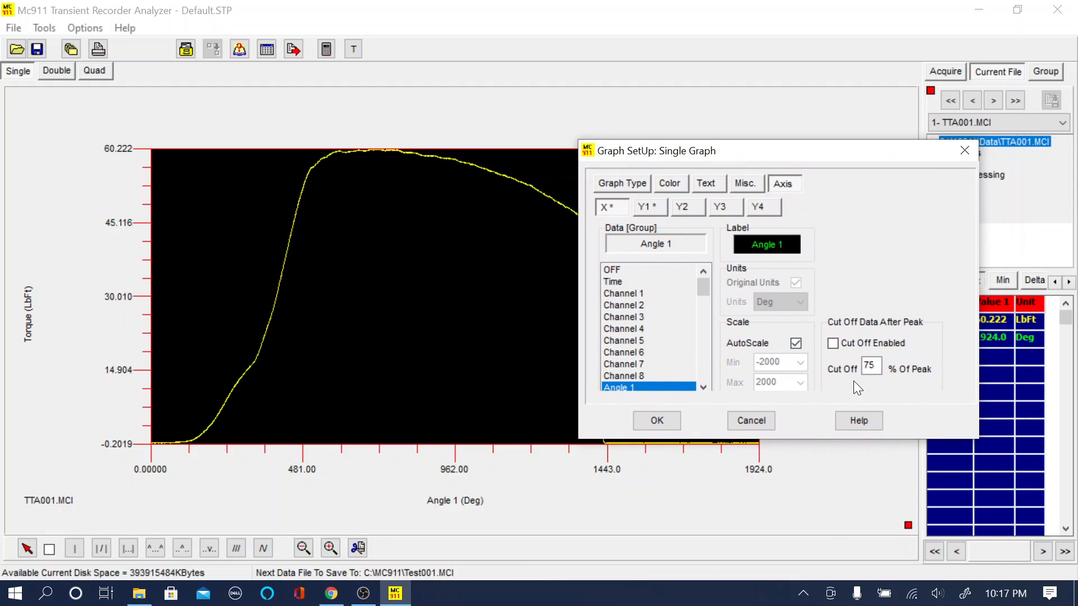
pyautogui.click(833, 344)
pyautogui.click(664, 424)
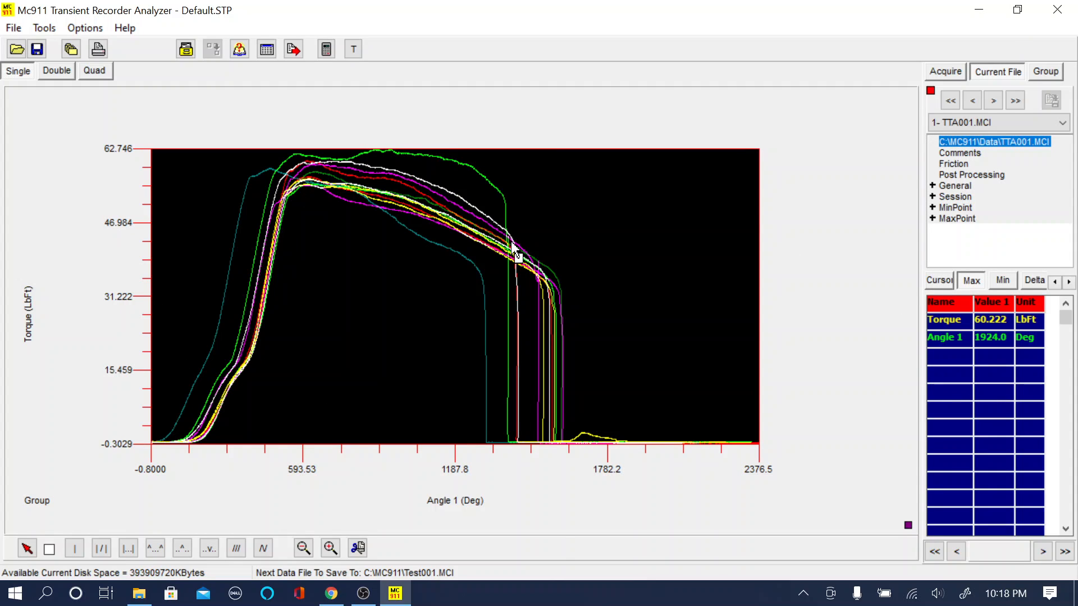
# Step: Enable Cut Off Data After Peak at 75% of peak for the Y1 torque axis and apply it
pyautogui.rightClick(536, 258)
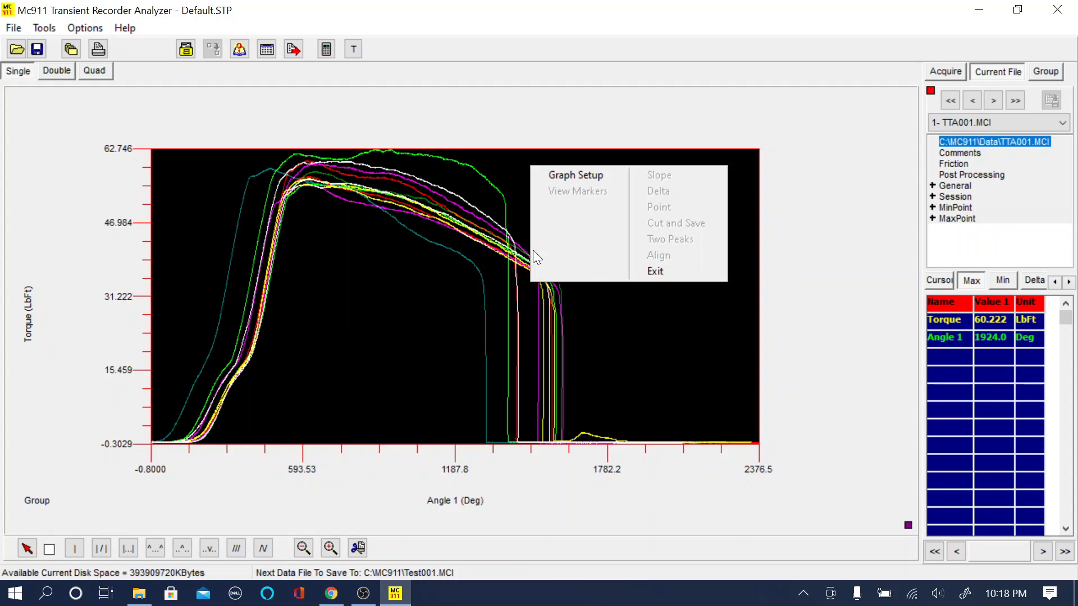
pyautogui.click(571, 170)
pyautogui.click(651, 207)
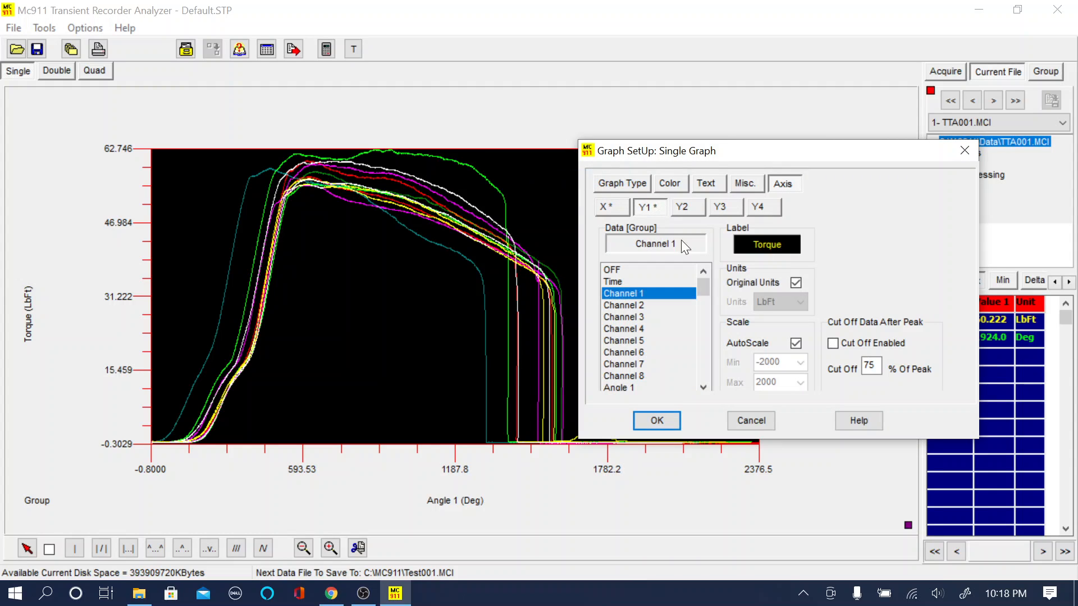
pyautogui.click(837, 345)
pyautogui.click(608, 209)
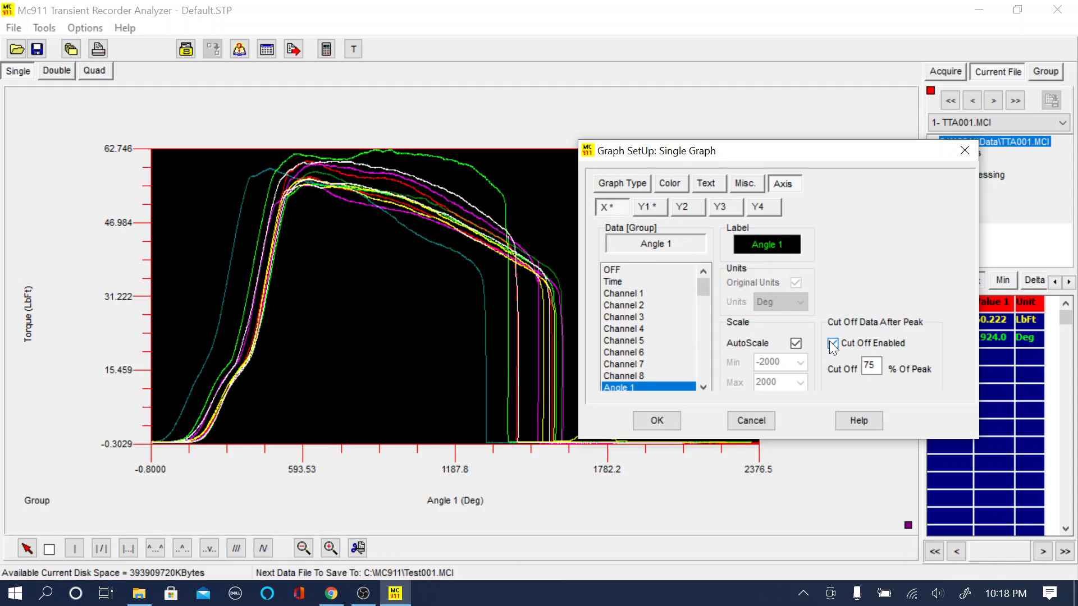
pyautogui.click(651, 421)
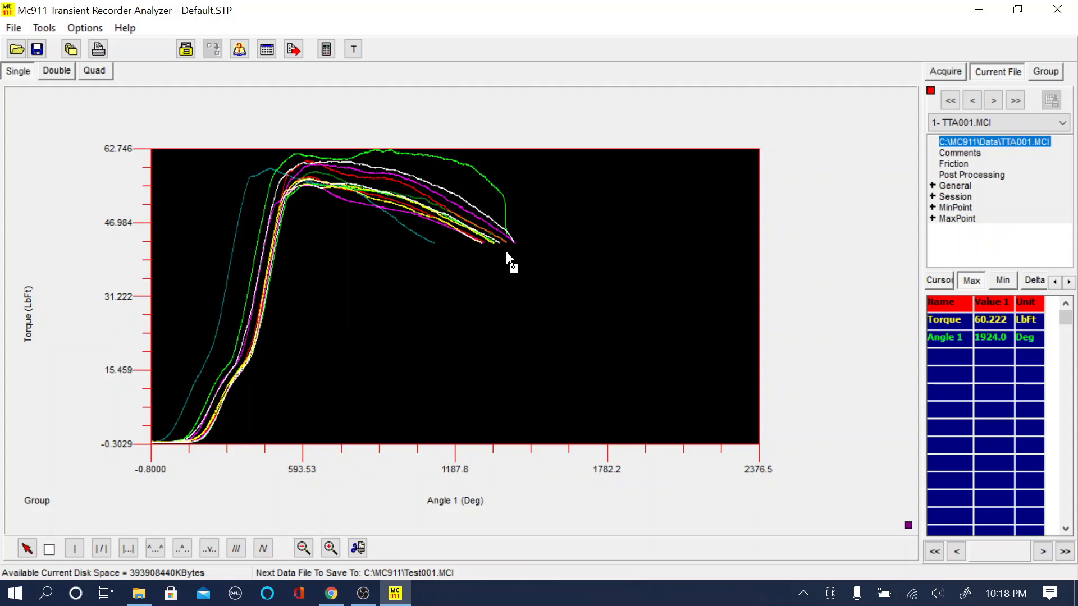
# Step: Set the grouped files to display in One Color and apply the setup
pyautogui.rightClick(423, 256)
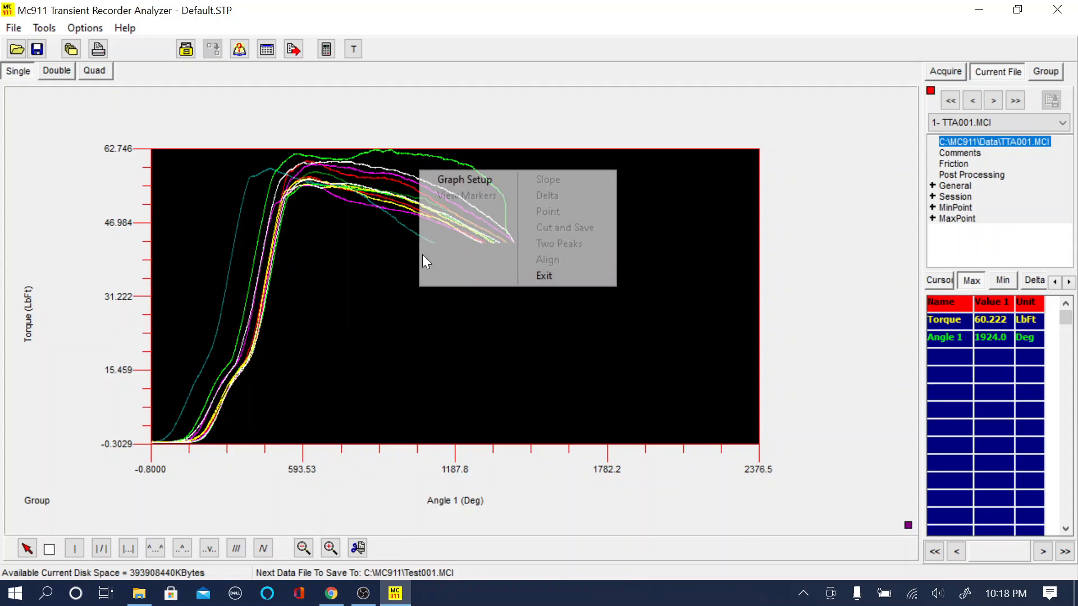
pyautogui.click(473, 186)
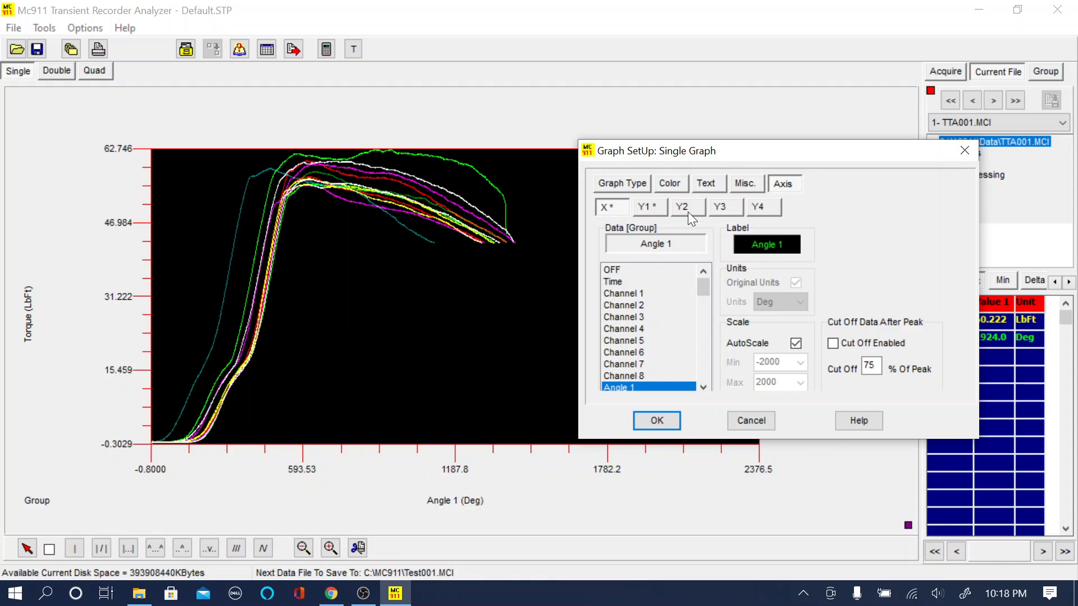
pyautogui.click(669, 183)
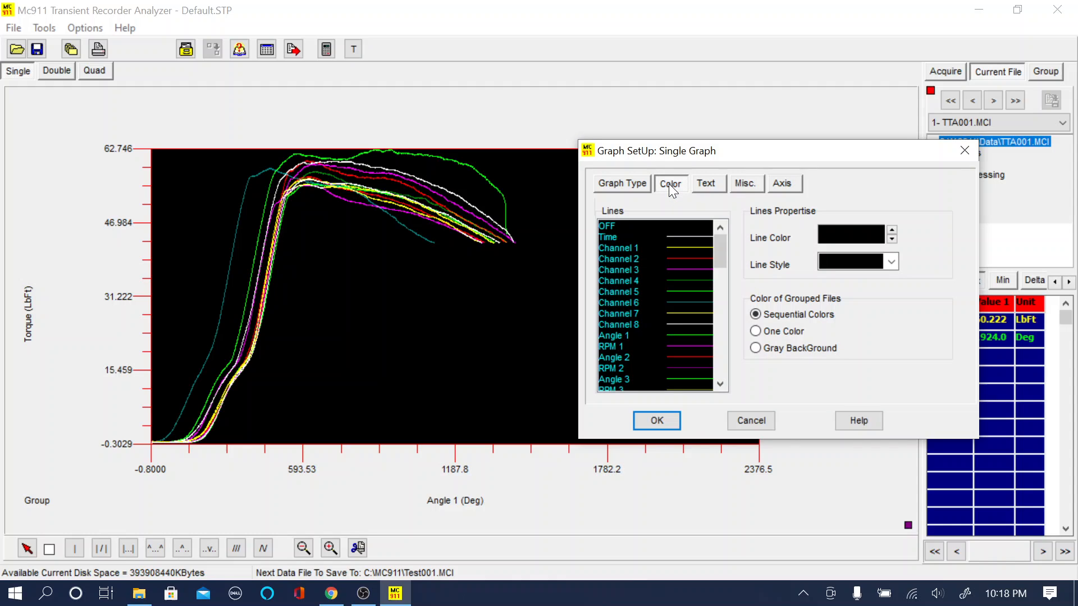
pyautogui.click(756, 331)
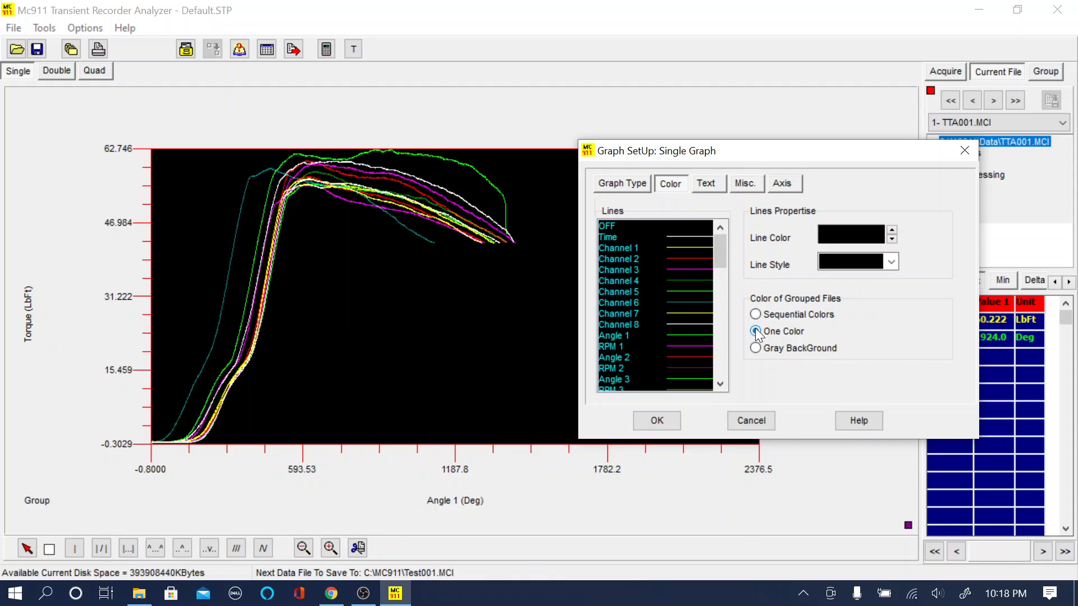
pyautogui.click(657, 420)
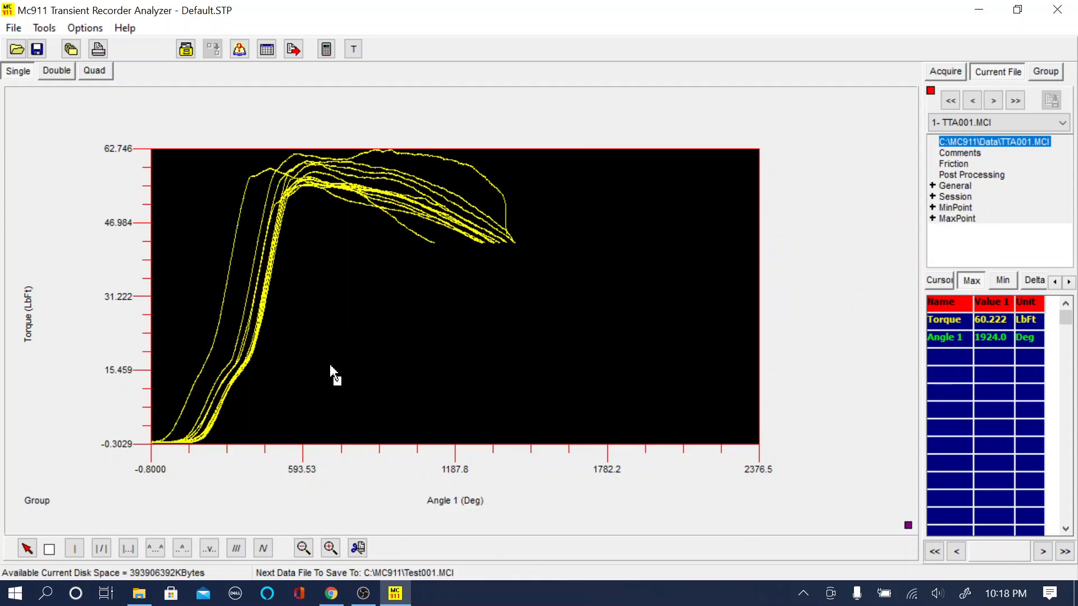
# Step: Switch the grouped file coloring to Gray BackGround and apply the setup
pyautogui.rightClick(489, 270)
pyautogui.click(530, 194)
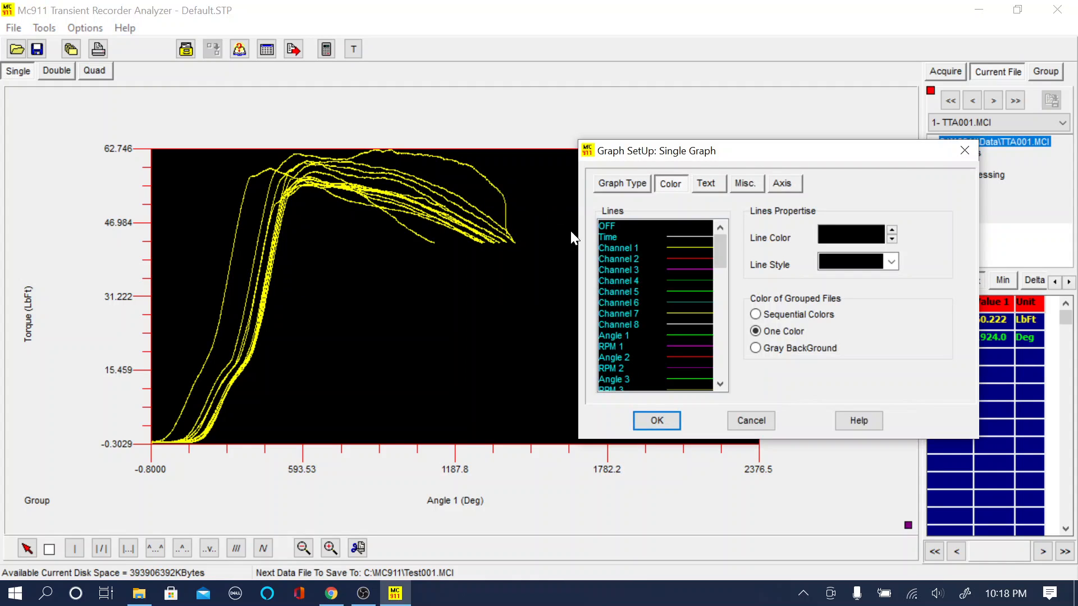
pyautogui.click(756, 348)
pyautogui.click(657, 424)
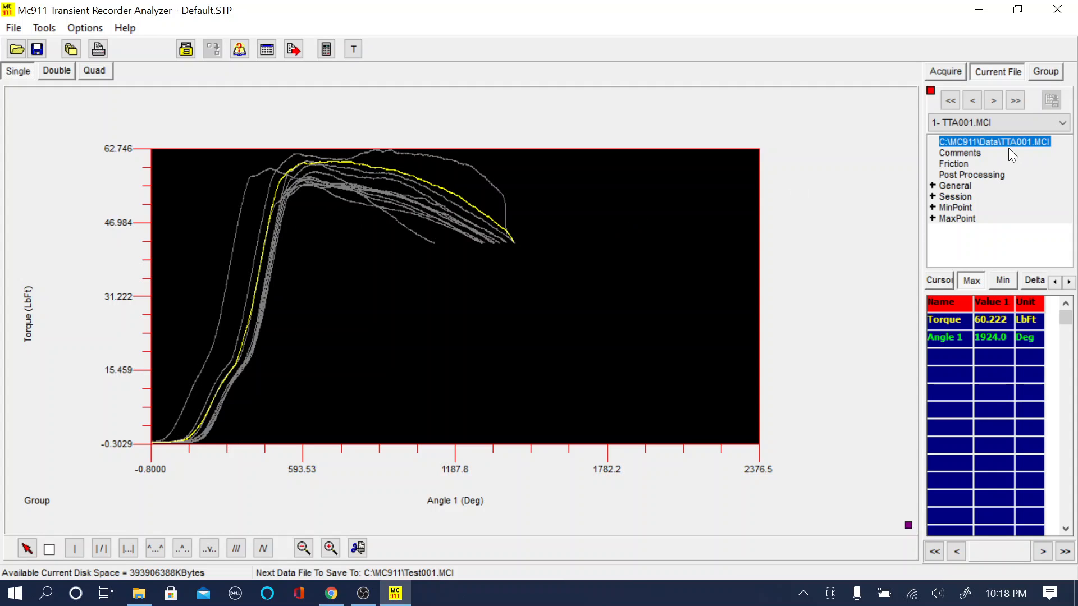
# Step: Step forward through the grouped data files one by one to highlight each curve
pyautogui.click(994, 100)
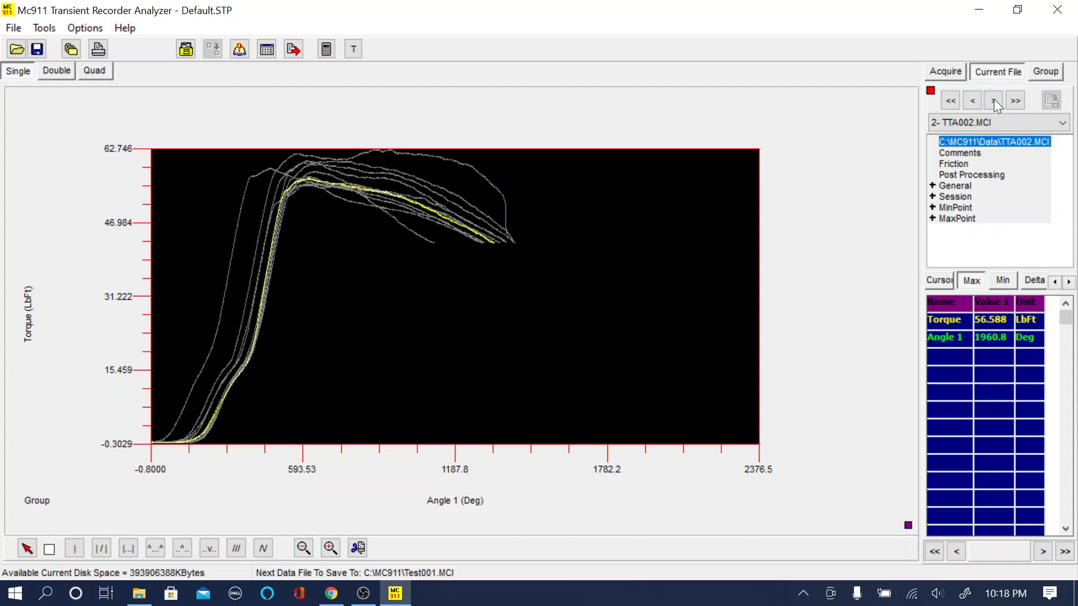
pyautogui.click(994, 100)
pyautogui.click(994, 100)
pyautogui.click(994, 100)
pyautogui.click(994, 100)
pyautogui.click(994, 100)
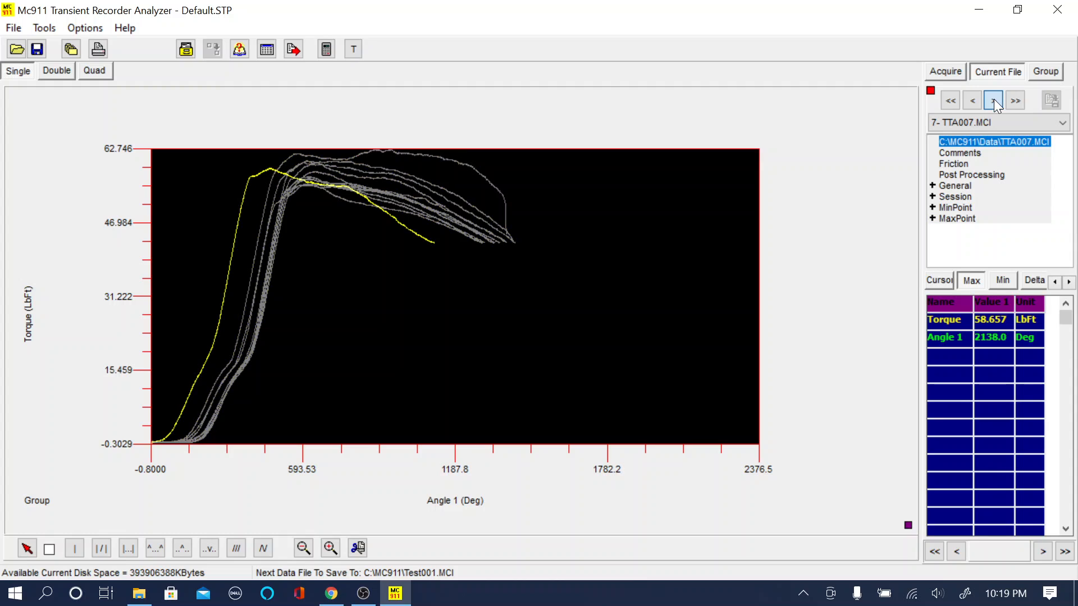
pyautogui.click(994, 100)
pyautogui.click(994, 100)
pyautogui.click(994, 100)
pyautogui.click(993, 100)
pyautogui.click(994, 100)
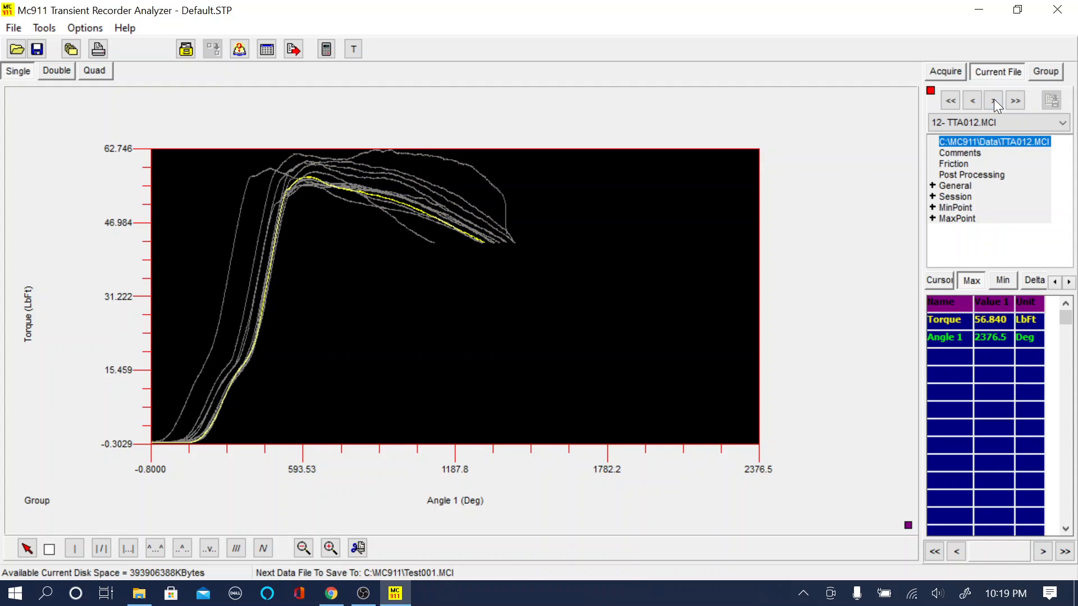
# Step: Step back through the grouped data files to return to TTA002.MCI
pyautogui.click(973, 100)
pyautogui.click(973, 100)
pyautogui.click(973, 100)
pyautogui.click(973, 101)
pyautogui.click(973, 100)
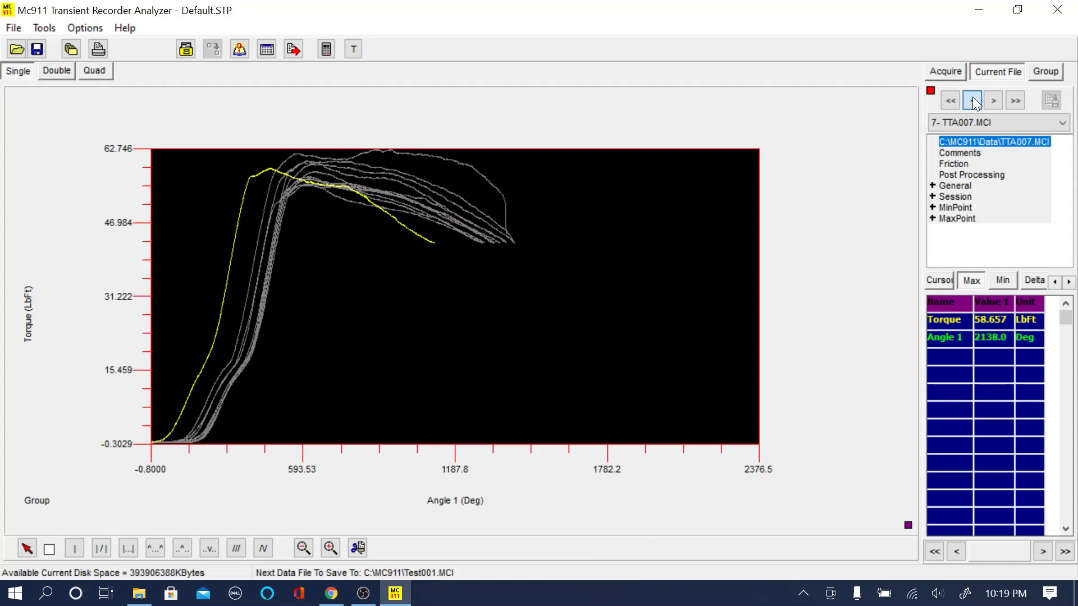
pyautogui.click(973, 100)
pyautogui.click(973, 100)
pyautogui.click(973, 101)
pyautogui.click(973, 100)
pyautogui.click(973, 100)
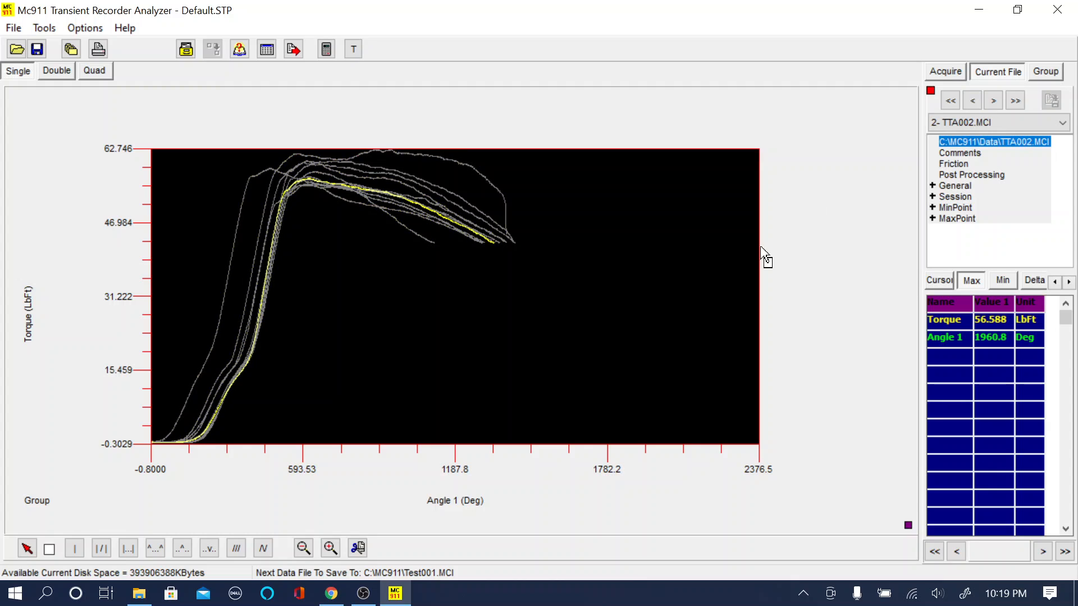
# Step: Switch the grouped file coloring back to Sequential Colors and apply the setup
pyautogui.rightClick(514, 313)
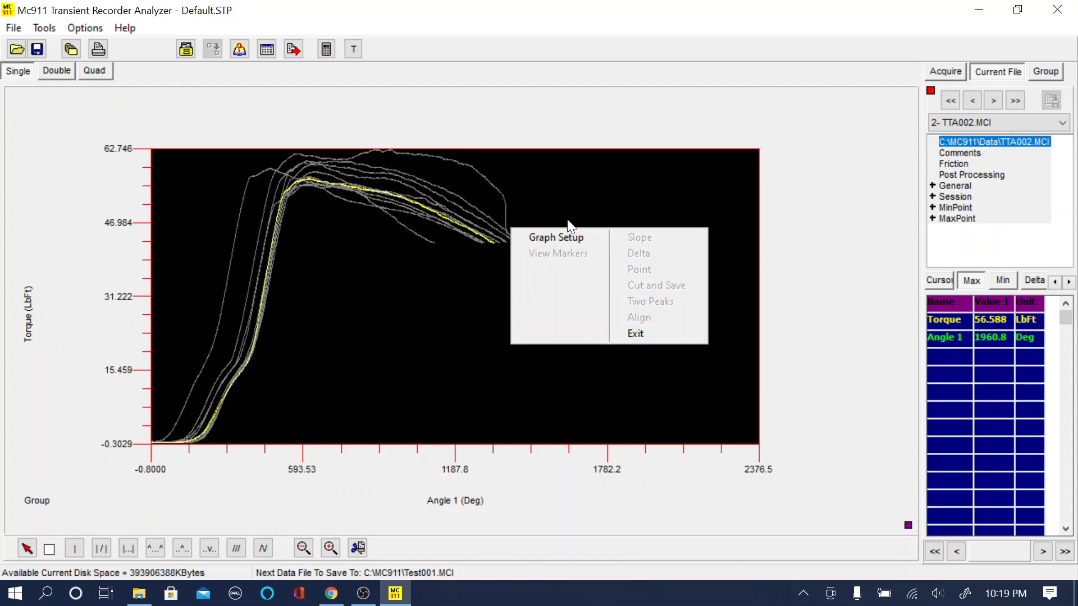
pyautogui.click(569, 241)
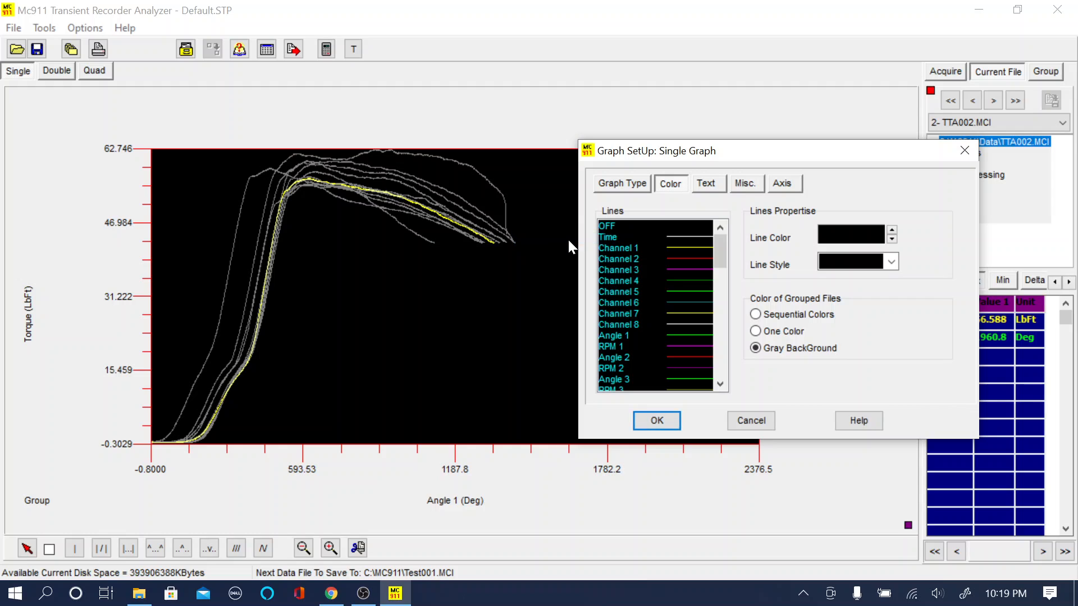
pyautogui.click(759, 318)
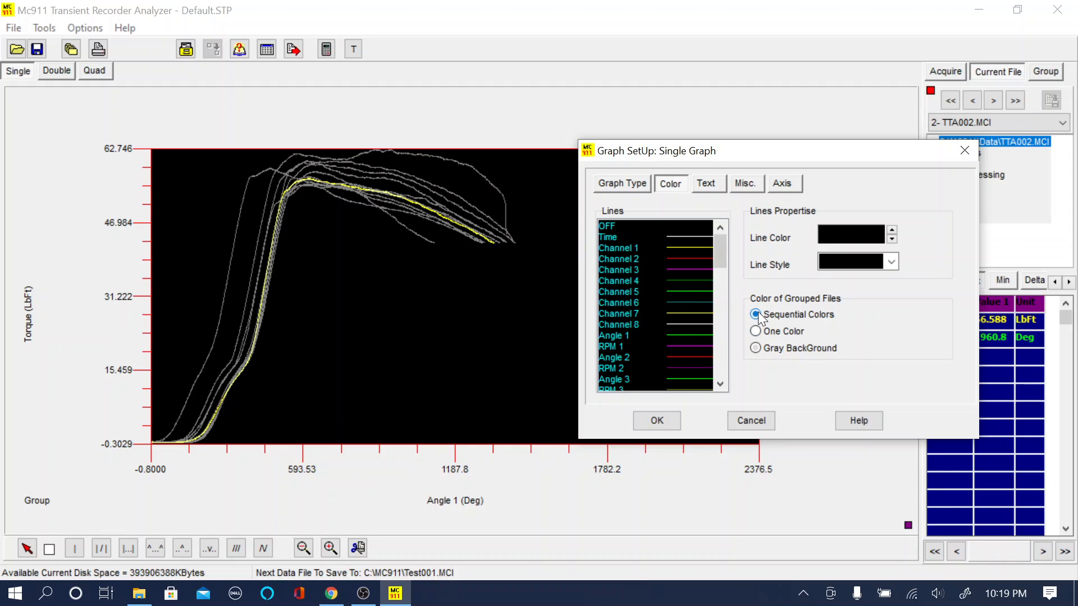
pyautogui.click(661, 422)
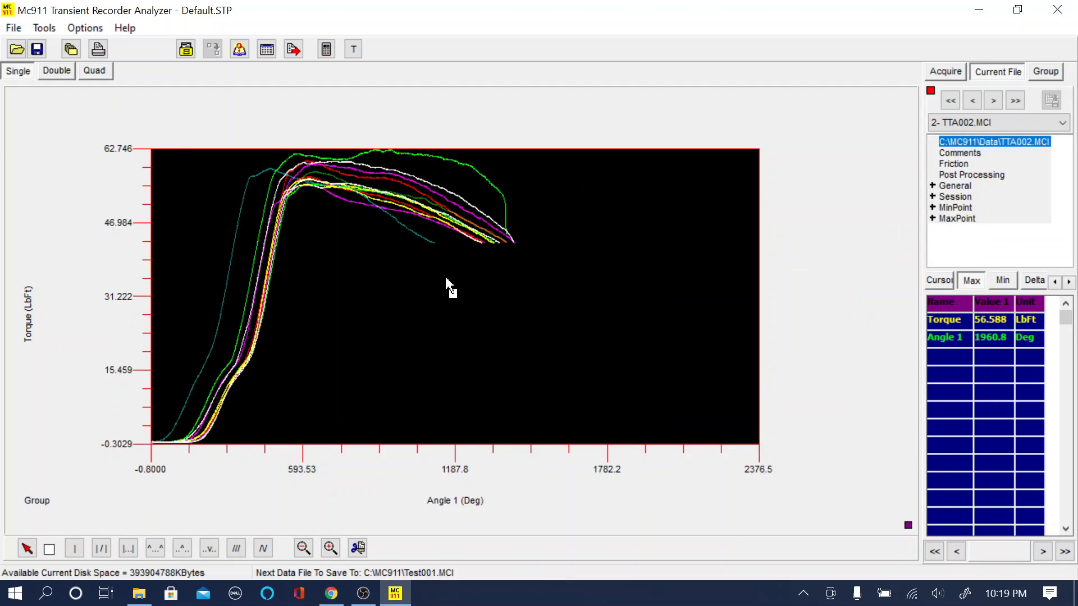
# Step: Open the axis settings and assign Channel 2 to the Y2 axis
pyautogui.rightClick(446, 277)
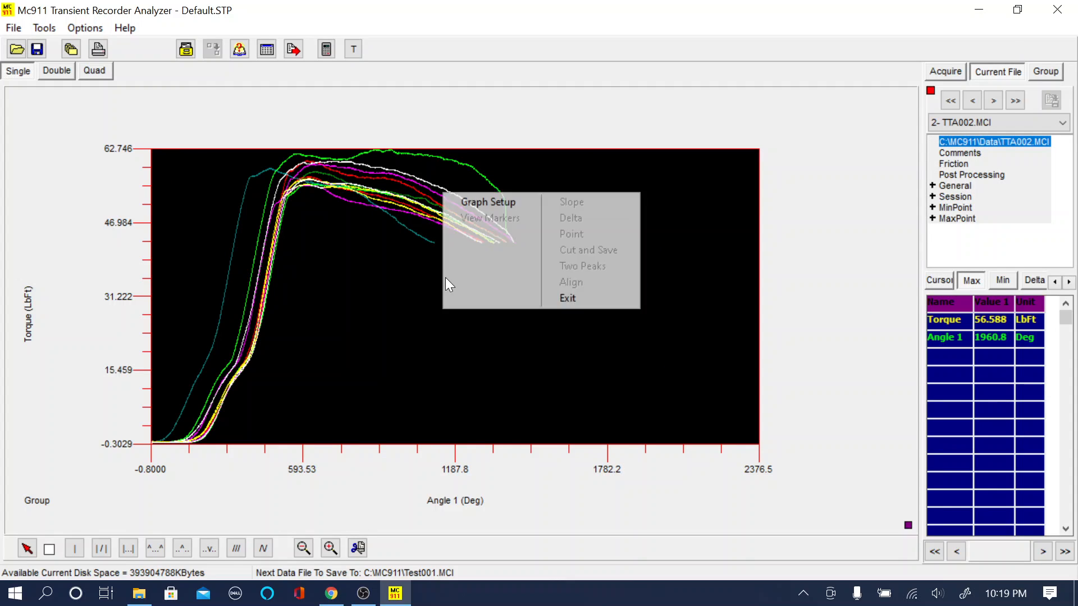
pyautogui.click(484, 207)
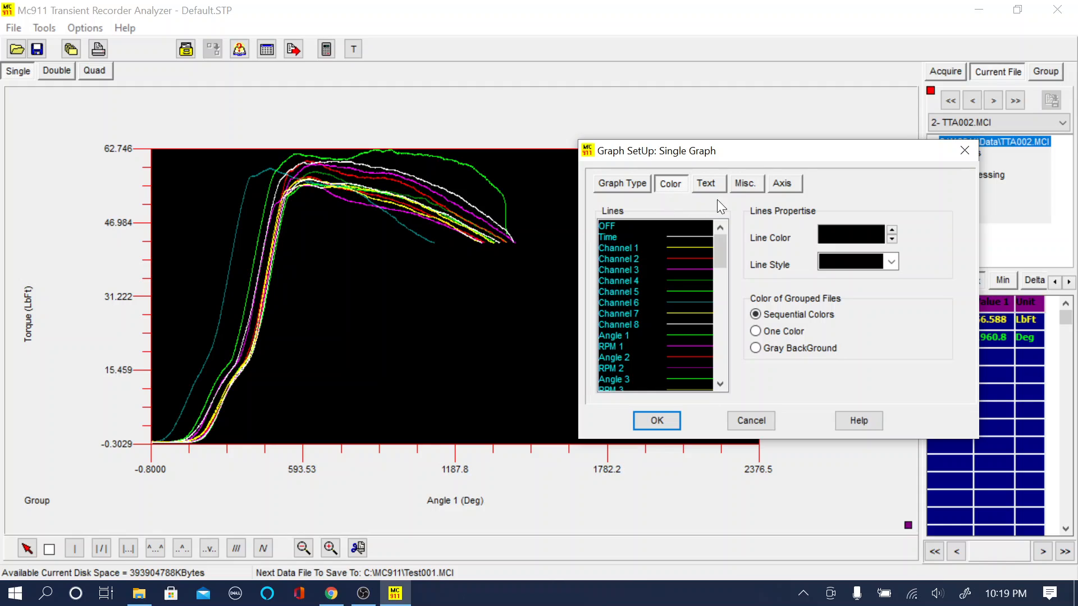
pyautogui.click(777, 187)
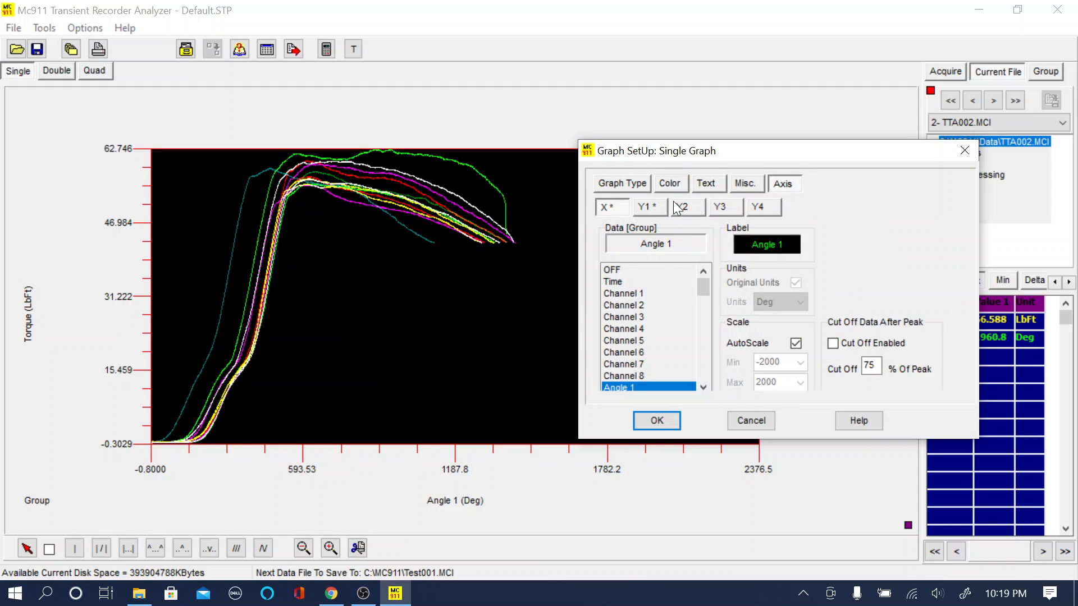
pyautogui.click(687, 207)
pyautogui.click(629, 305)
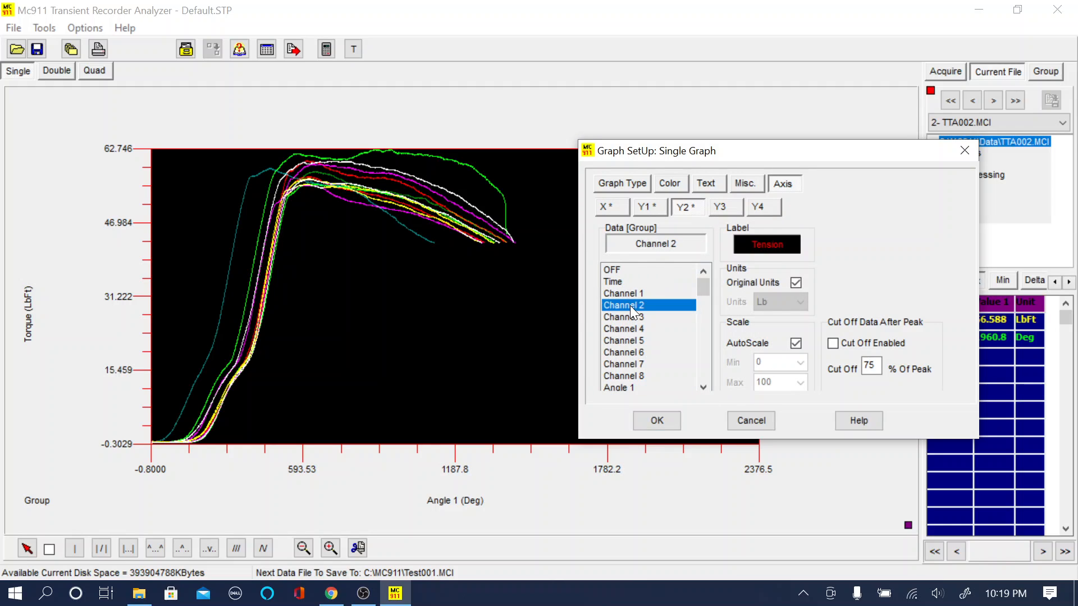
# Step: Set the grouped files to One Color and apply the setup
pyautogui.click(663, 185)
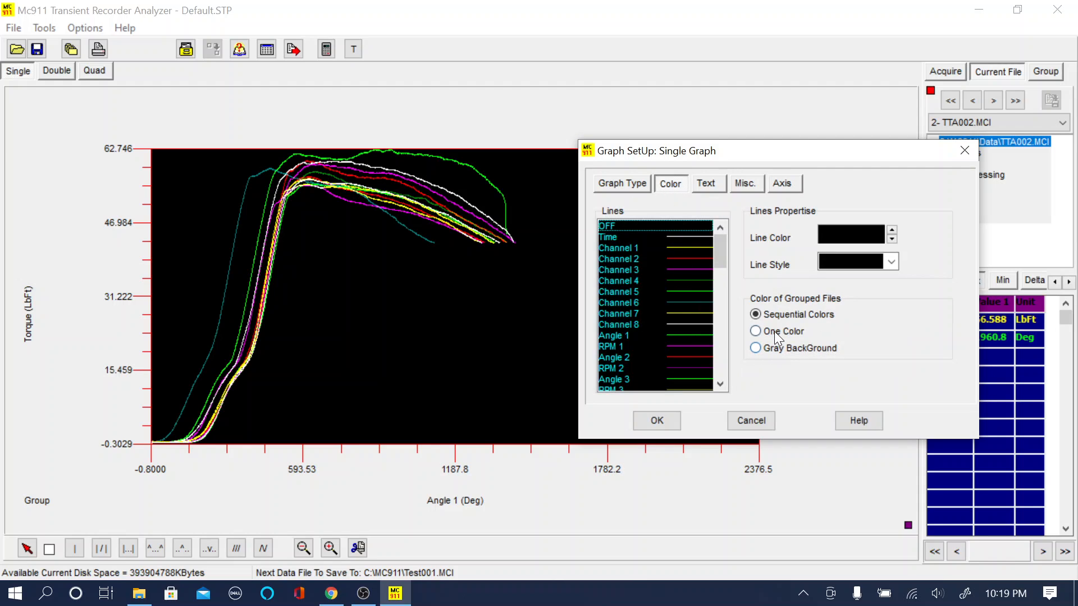
pyautogui.click(757, 331)
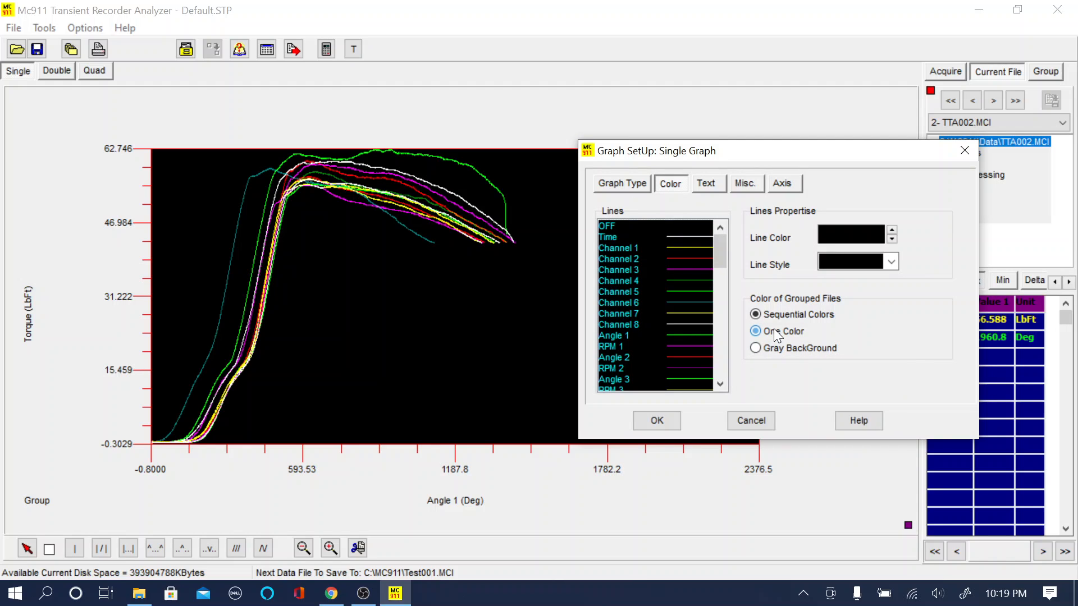
pyautogui.click(658, 422)
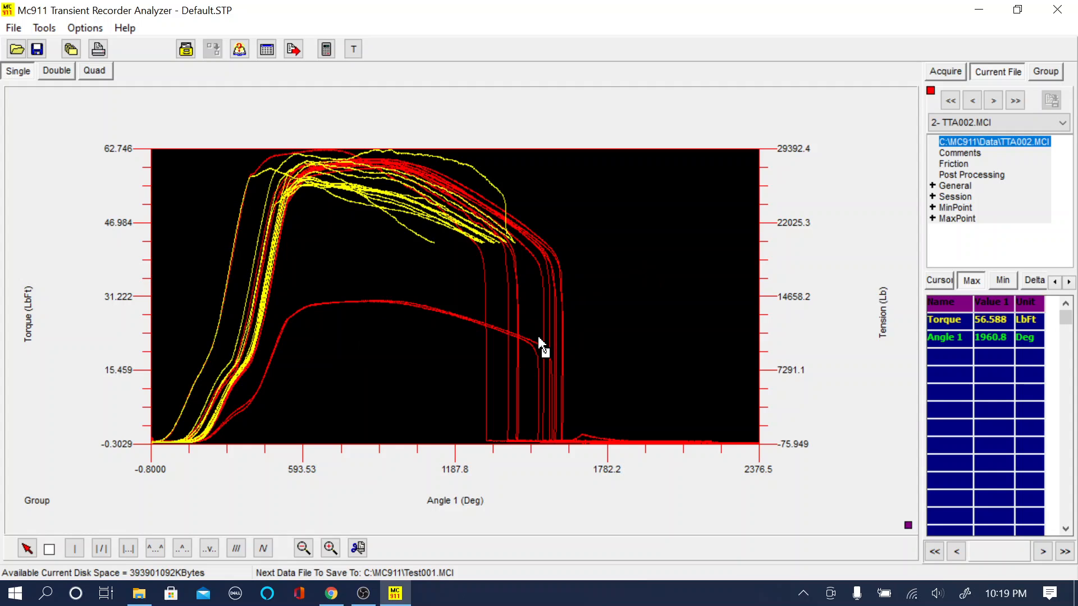
# Step: Open the graph setup and set the Y2 axis data to OFF, removing the tension channel, and apply
pyautogui.rightClick(449, 284)
pyautogui.click(495, 210)
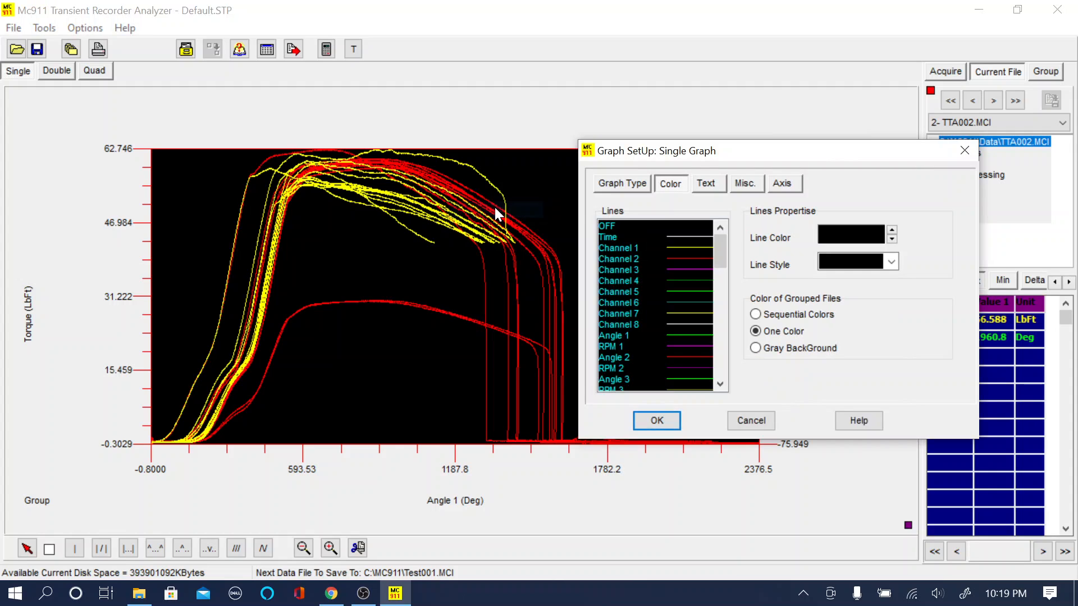
pyautogui.click(785, 187)
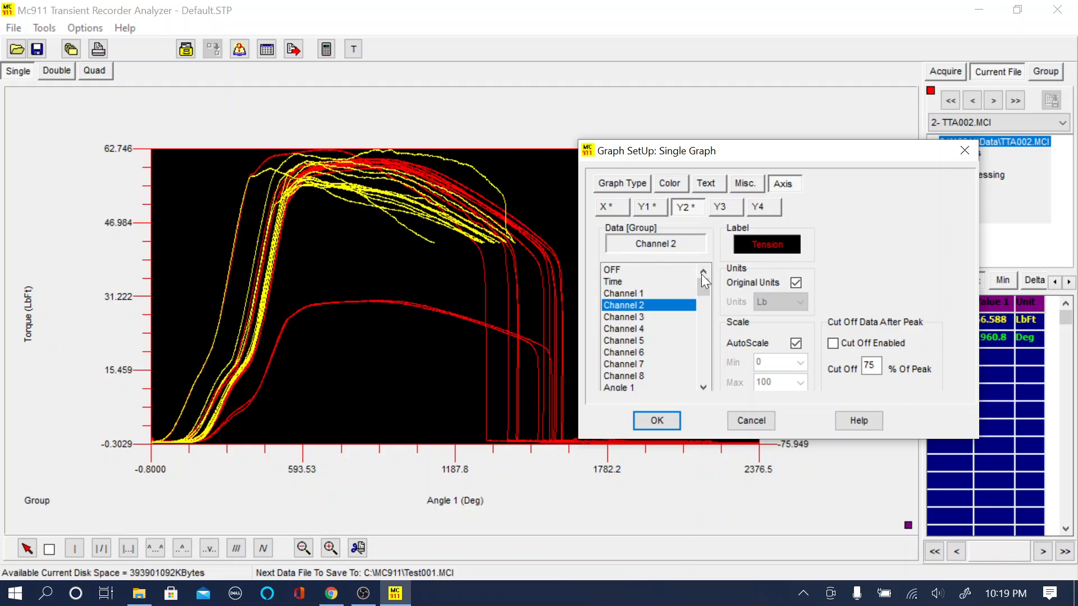
pyautogui.click(609, 270)
pyautogui.click(655, 422)
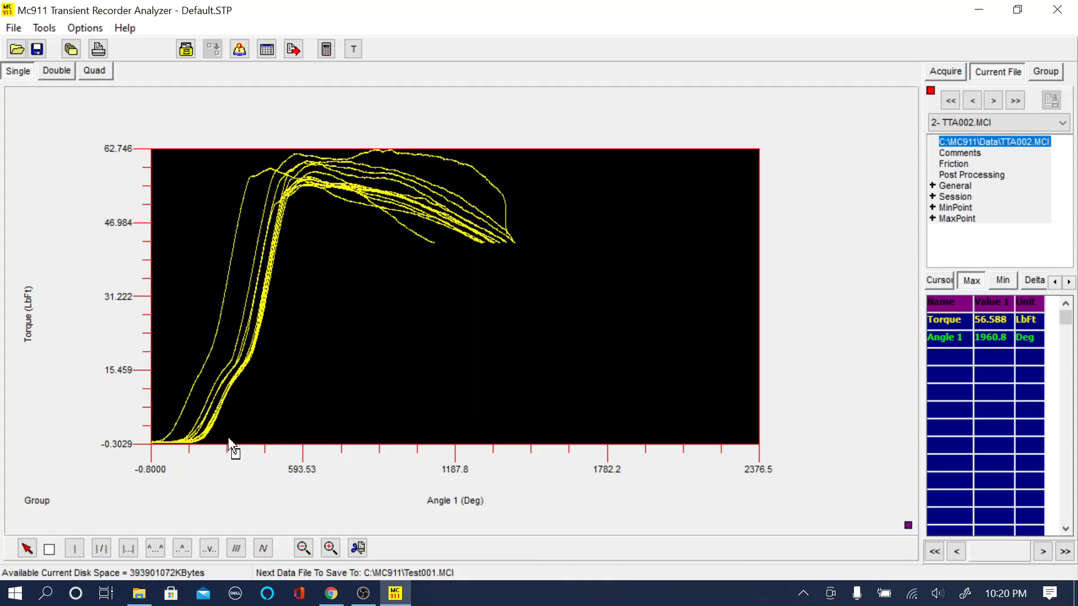
# Step: Reopen the graph setup, set the grouped file coloring to Sequential Colors, and apply
pyautogui.rightClick(339, 368)
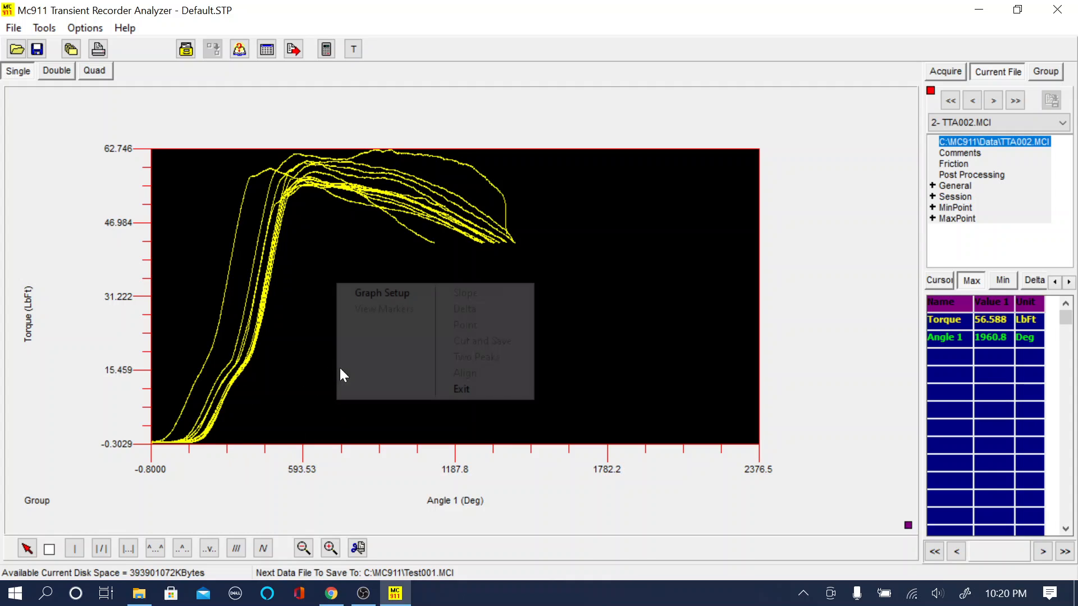
pyautogui.click(389, 295)
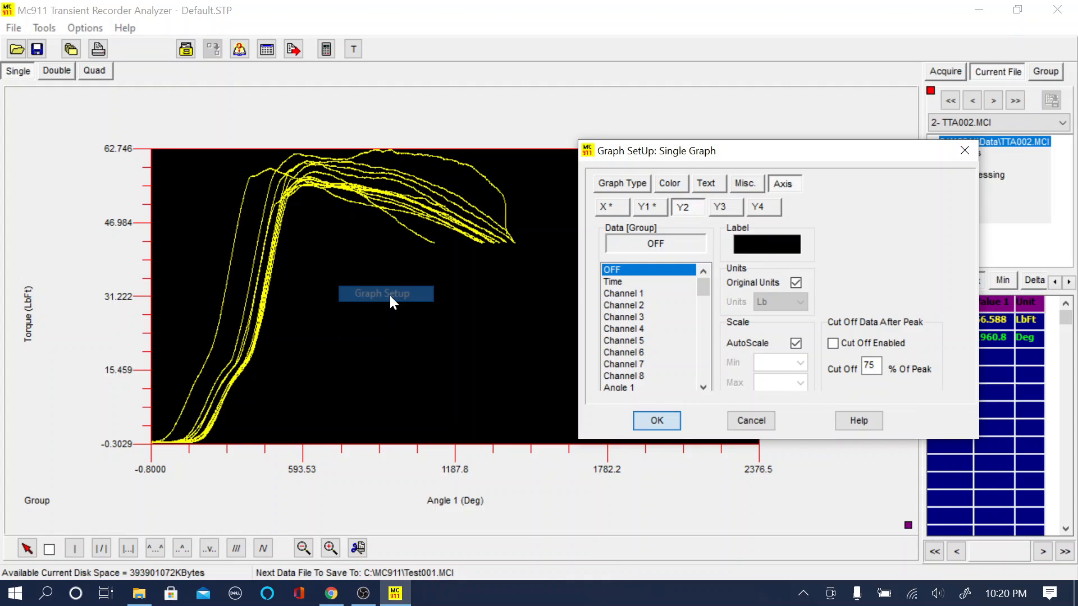
pyautogui.click(678, 186)
pyautogui.click(756, 316)
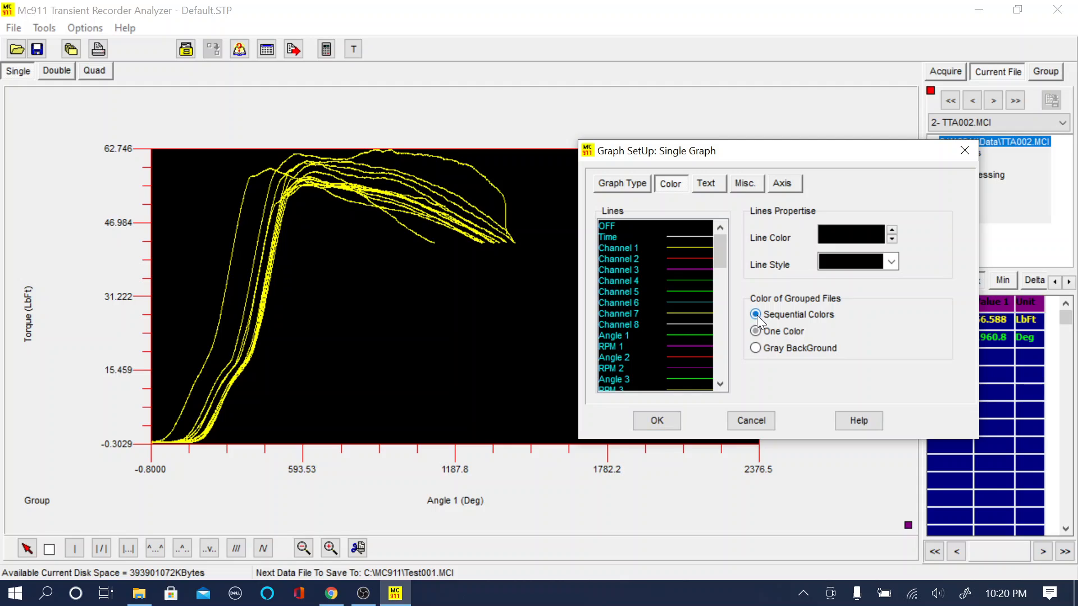
pyautogui.click(657, 423)
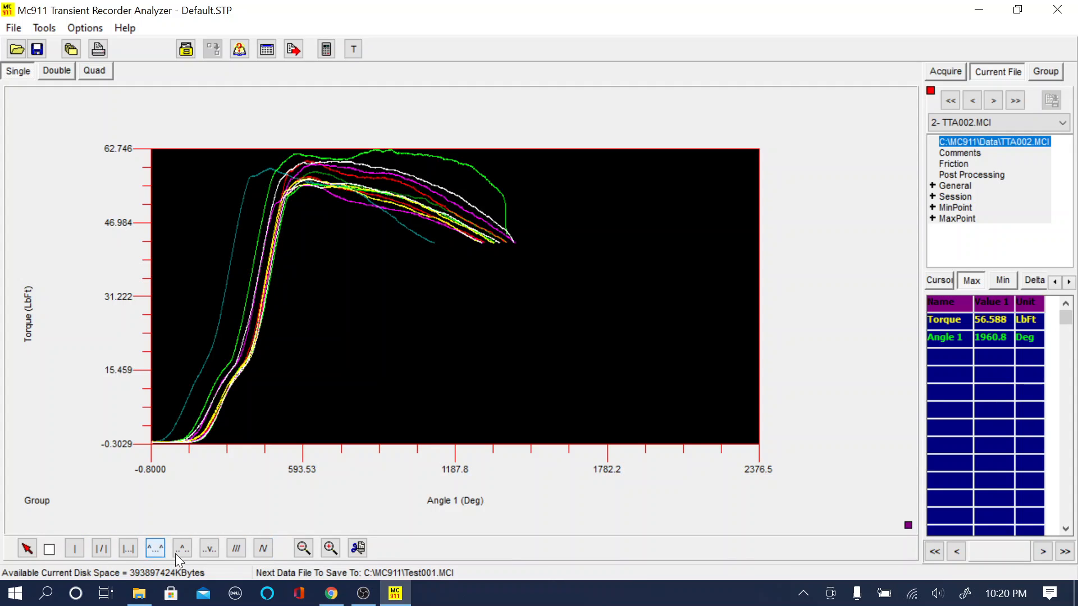
# Step: Enable the cursor and place a Point cursor on the rising part of the grouped torque curves
pyautogui.click(49, 553)
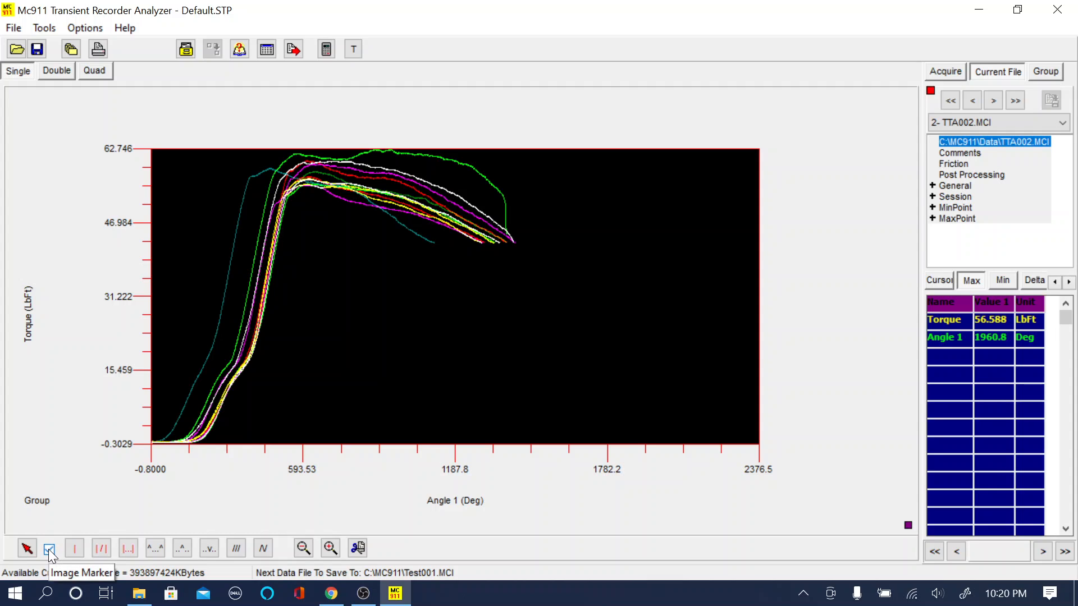
pyautogui.click(75, 556)
pyautogui.moveTo(190, 382); pyautogui.dragTo(194, 413)
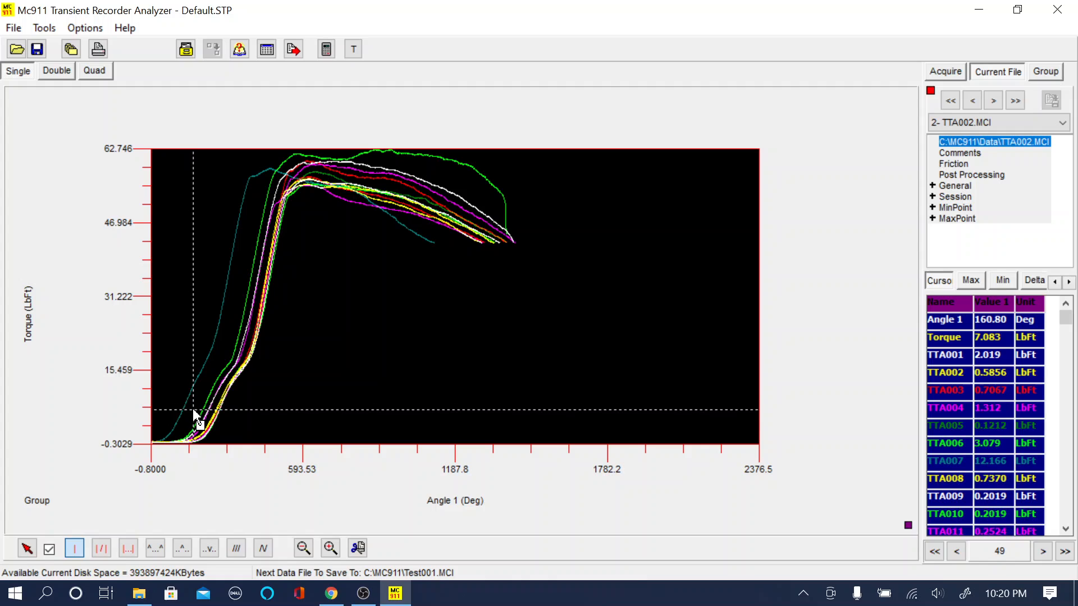
# Step: Align the grouped curves, setting angle to zero at a torque of 8 LbFt
pyautogui.rightClick(280, 375)
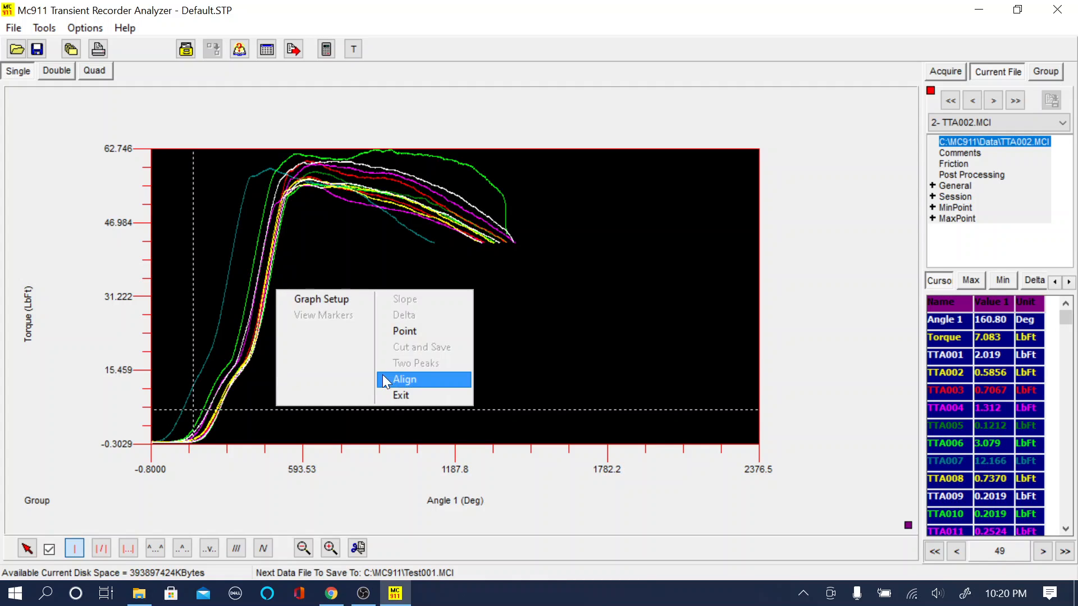
pyautogui.click(401, 382)
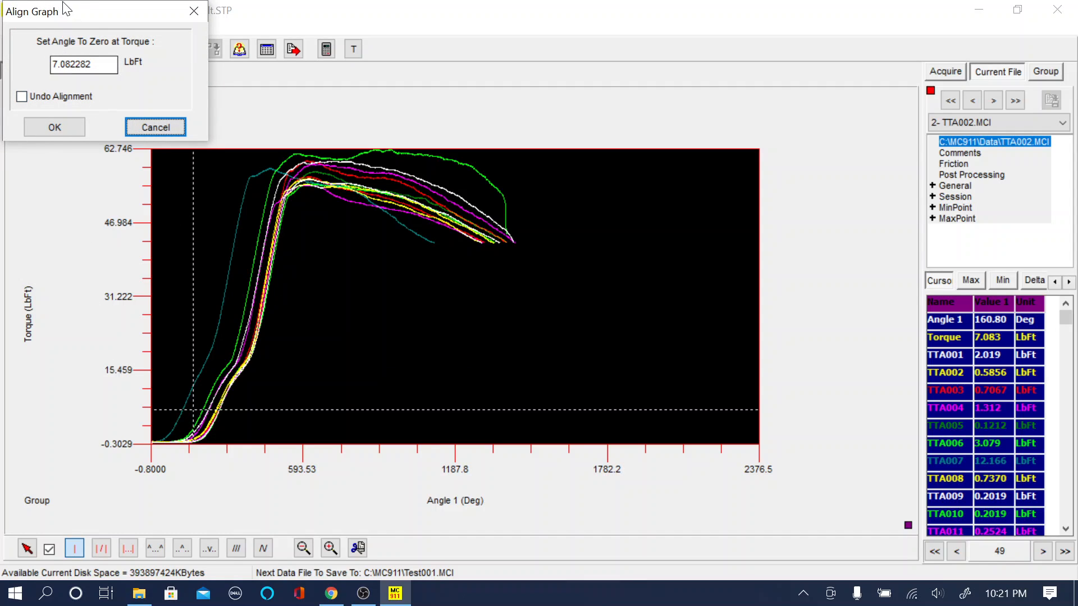
pyautogui.moveTo(95, 65); pyautogui.dragTo(28, 63)
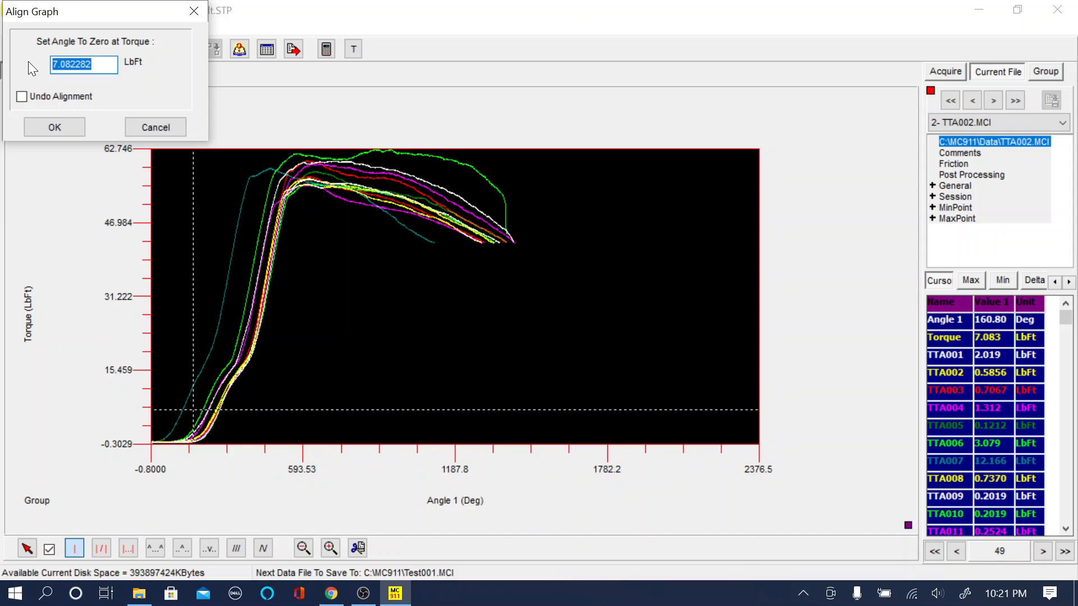
pyautogui.write('8')
pyautogui.click(52, 133)
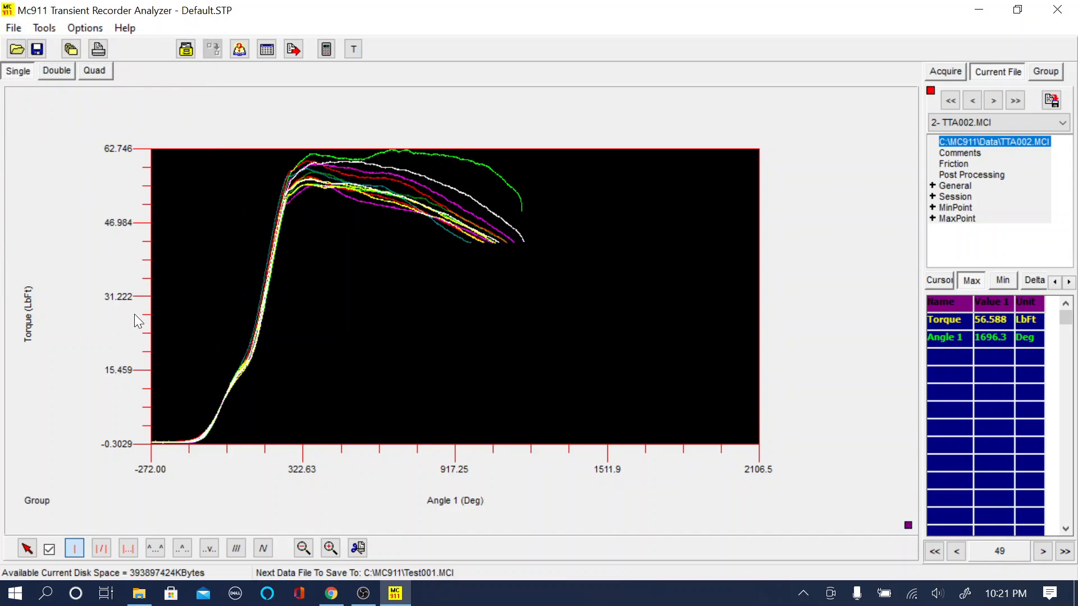